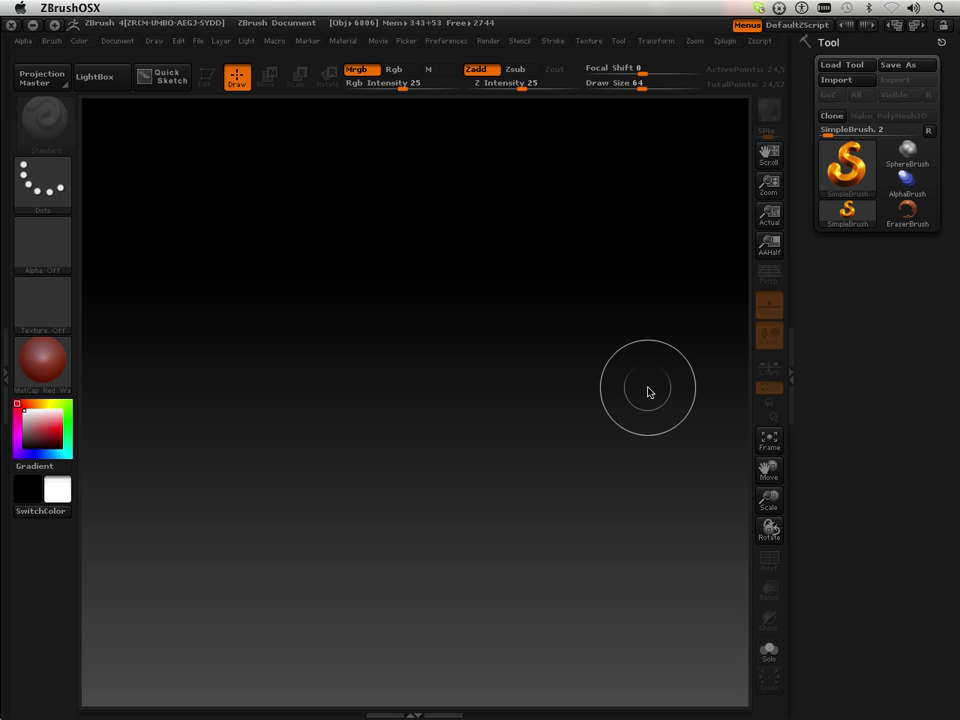
Step: Load the DefaultSphere.ZPR project from LightBox
left_click(94, 77)
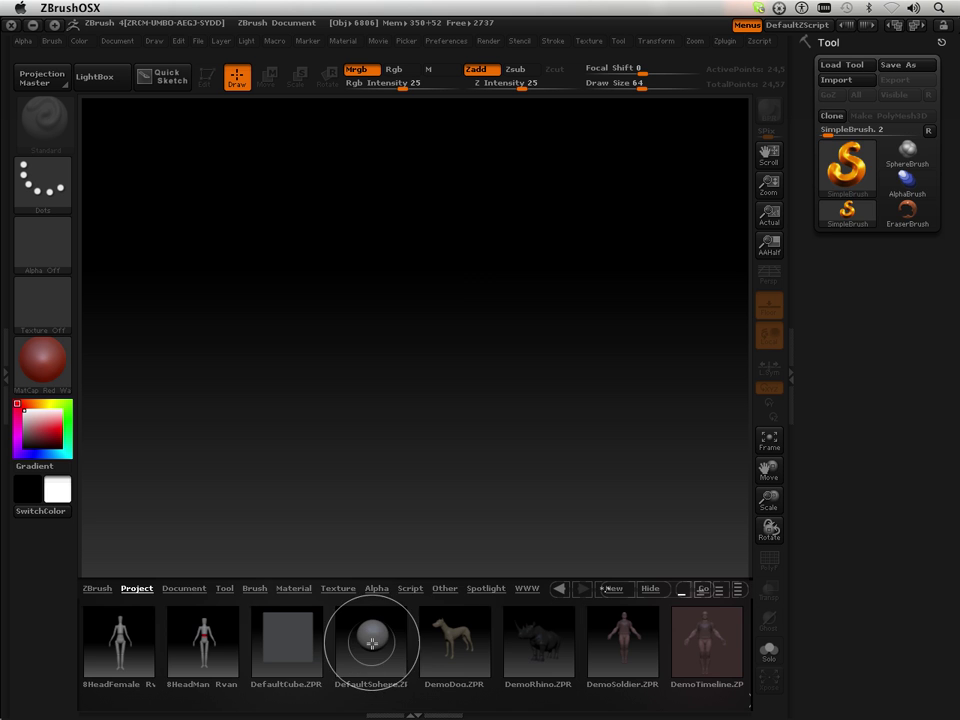
double_click(369, 639)
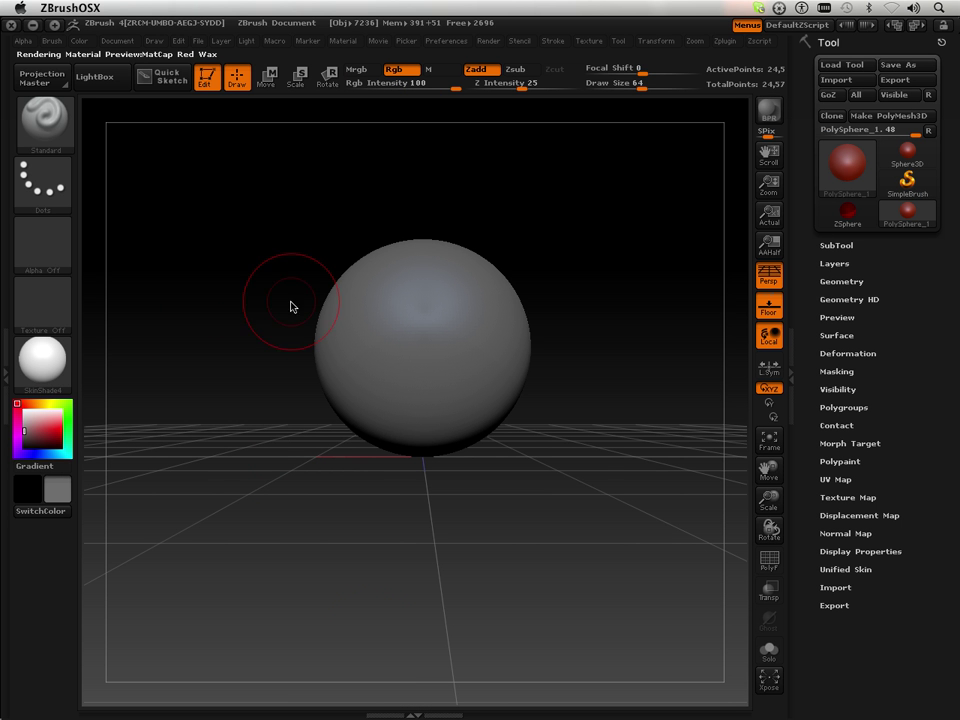
Step: Paint a mask spot on the front of the sphere with the MaskPen brush and erase it again
left_click(421, 347, "ctrl")
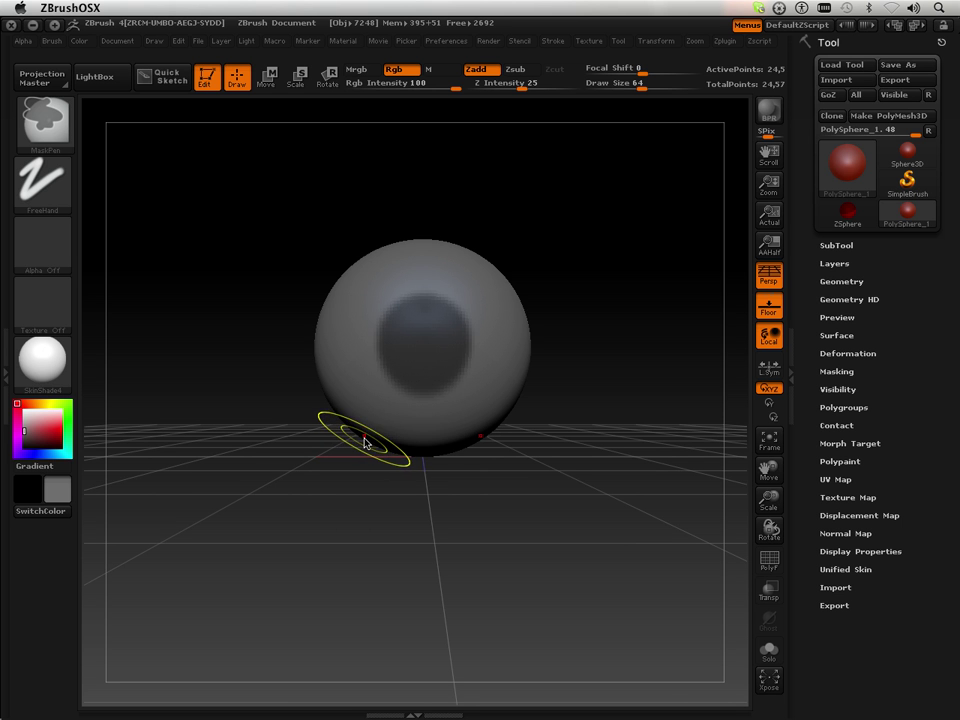
mouse_move(409, 375)
left_mouse_down("ctrl+alt")
mouse_move(435, 362)
mouse_move(431, 315)
mouse_move(435, 400)
left_mouse_up("ctrl+alt")
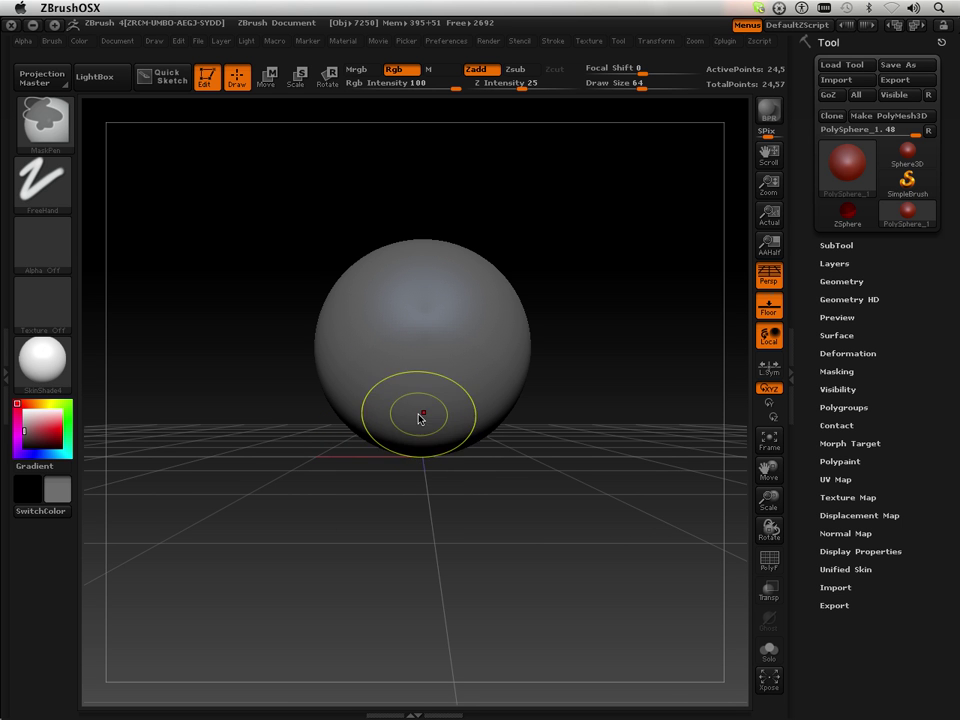
mouse_move(409, 331)
left_mouse_down("ctrl")
mouse_move(422, 386)
mouse_move(437, 363)
mouse_move(431, 319)
mouse_move(455, 356)
mouse_move(400, 339)
mouse_move(460, 361)
mouse_move(429, 376)
left_mouse_up("ctrl")
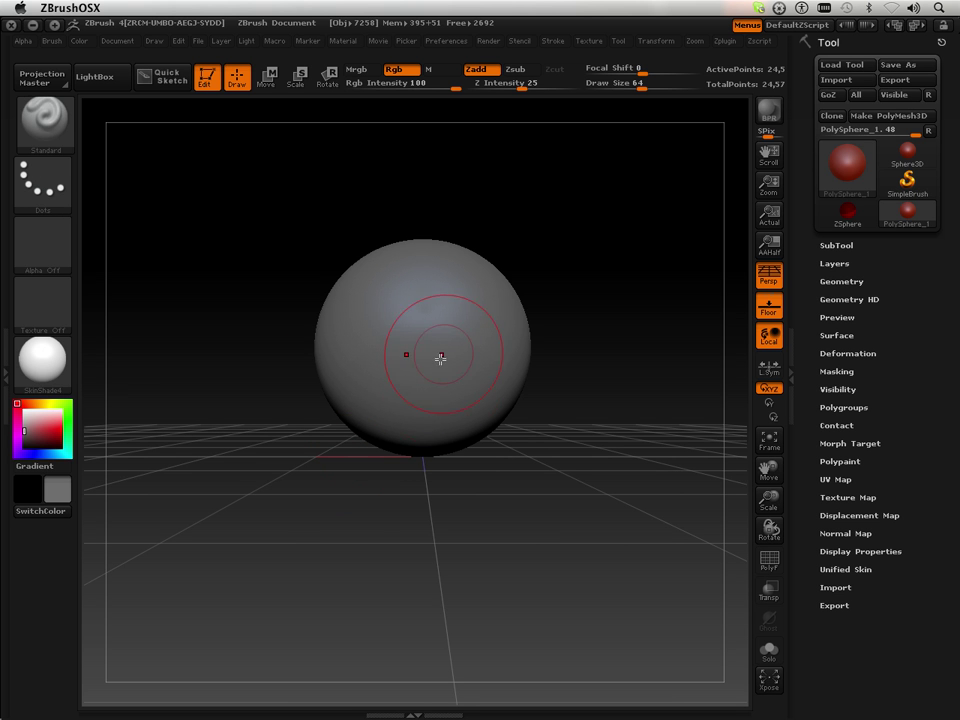
Step: Set MaskCurve as the active masking brush and accept the masking note
left_click(42, 180)
left_click(48, 128)
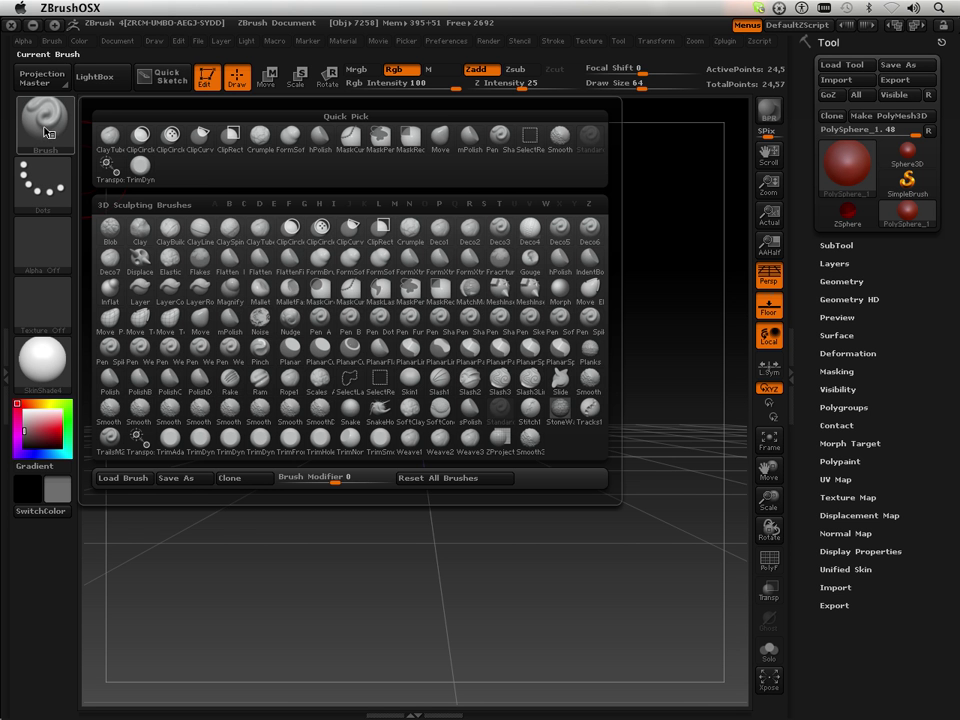
left_click(350, 292)
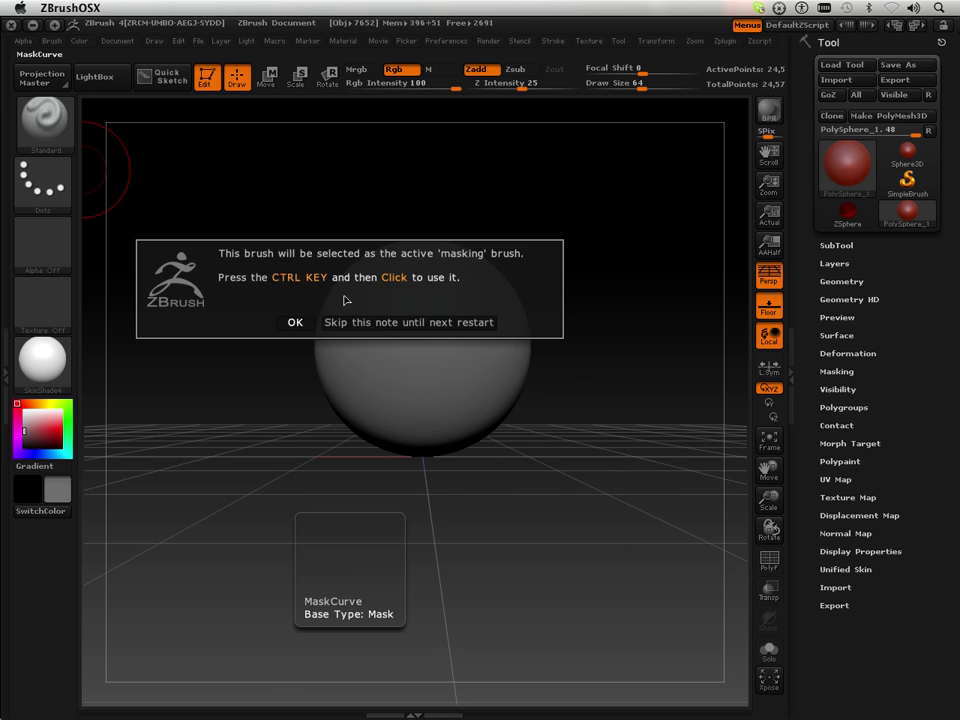
left_click(294, 321)
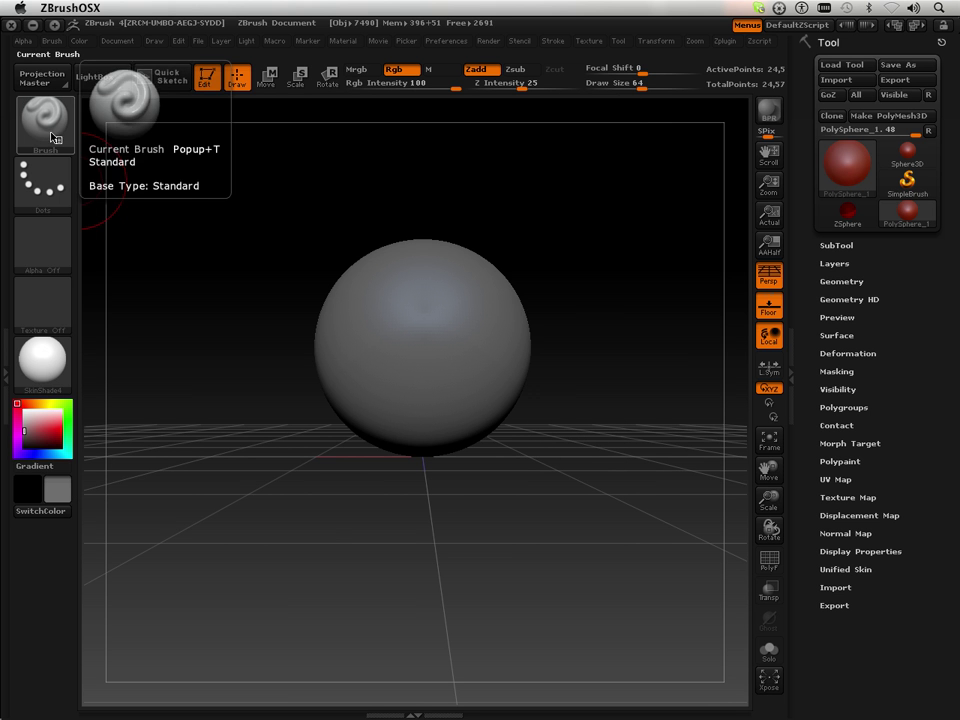
left_click(43, 121)
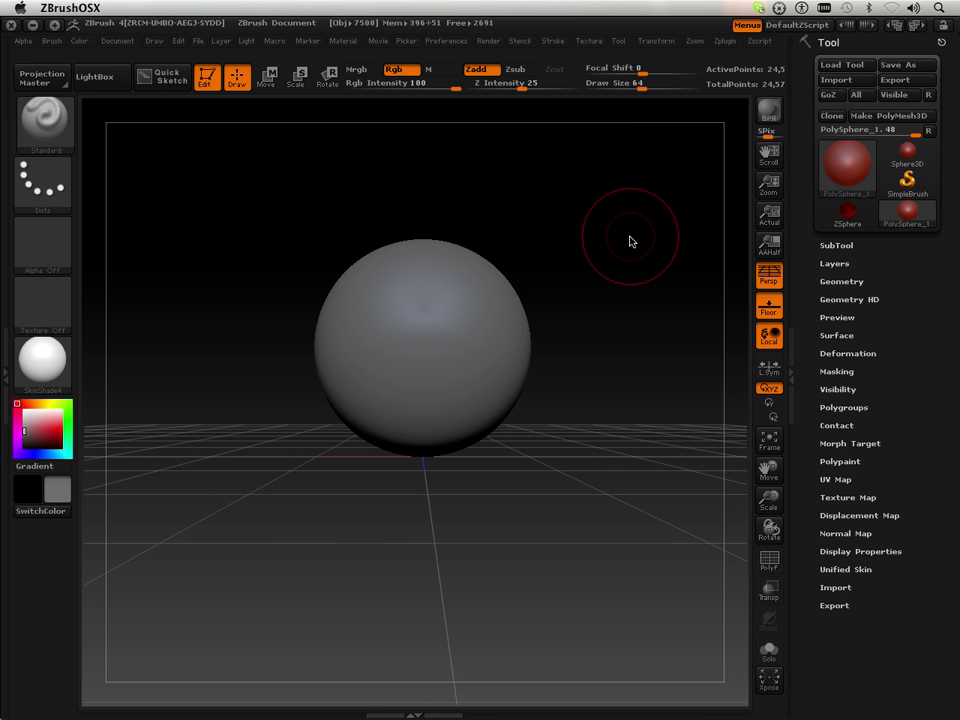
Step: Mask the upper part of the sphere along a wavy MaskCurve line running across its full width
key("ctrl")
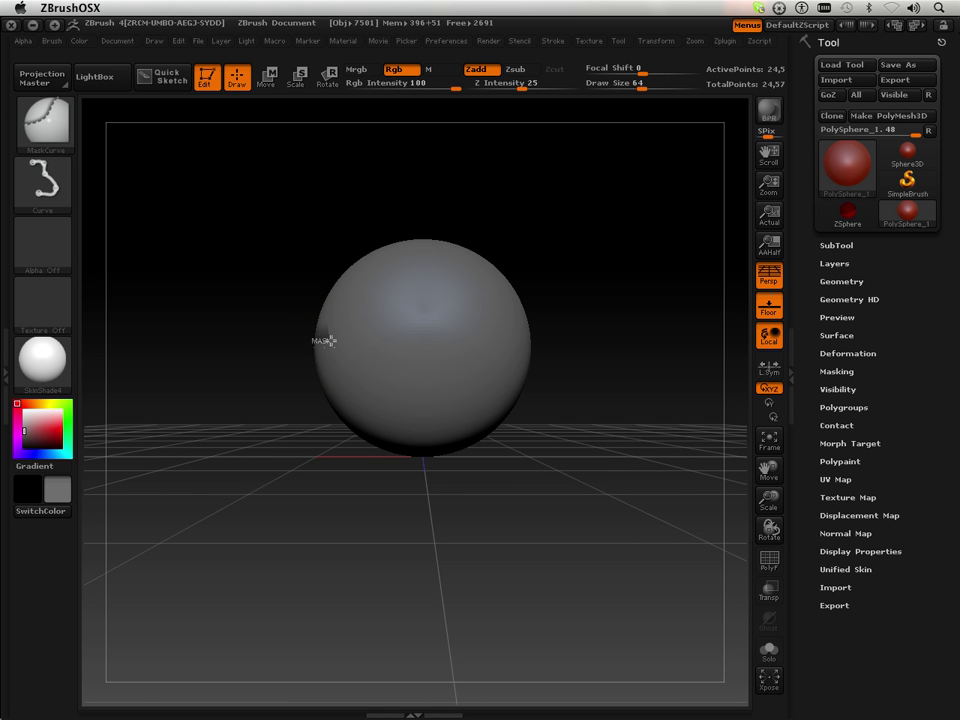
left_click_drag(343, 328, 367, 310, "ctrl+shift")
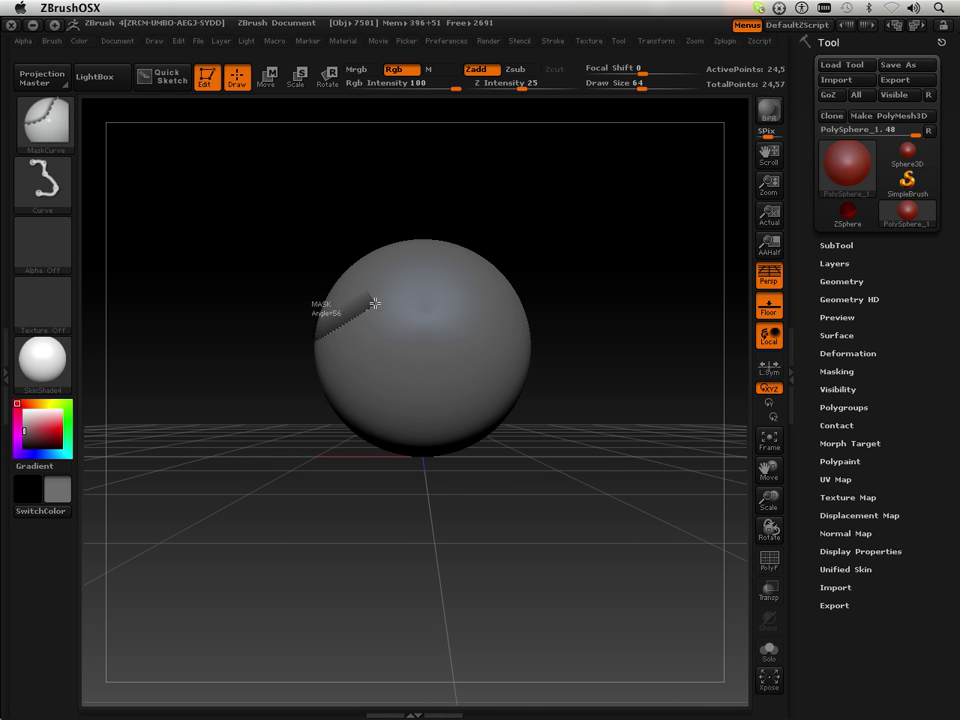
mouse_move(374, 302)
left_mouse_down("ctrl+shift")
mouse_move(410, 283)
mouse_move(408, 357)
mouse_move(426, 379)
mouse_move(463, 371)
mouse_move(468, 325)
left_mouse_up("ctrl+shift")
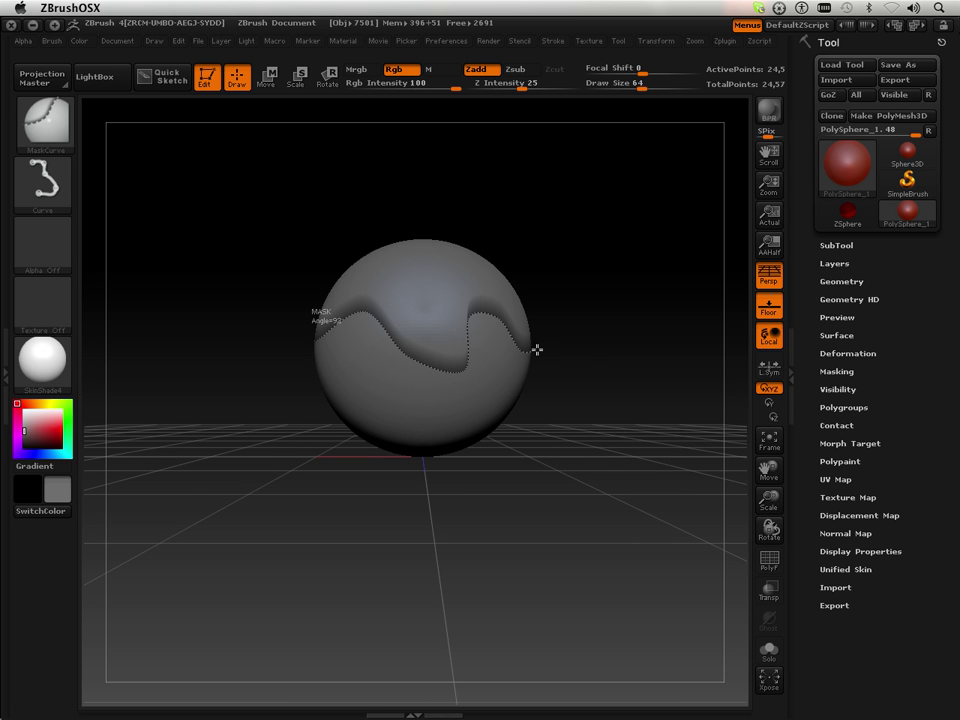
left_click_drag(538, 349, 546, 347, "ctrl+shift")
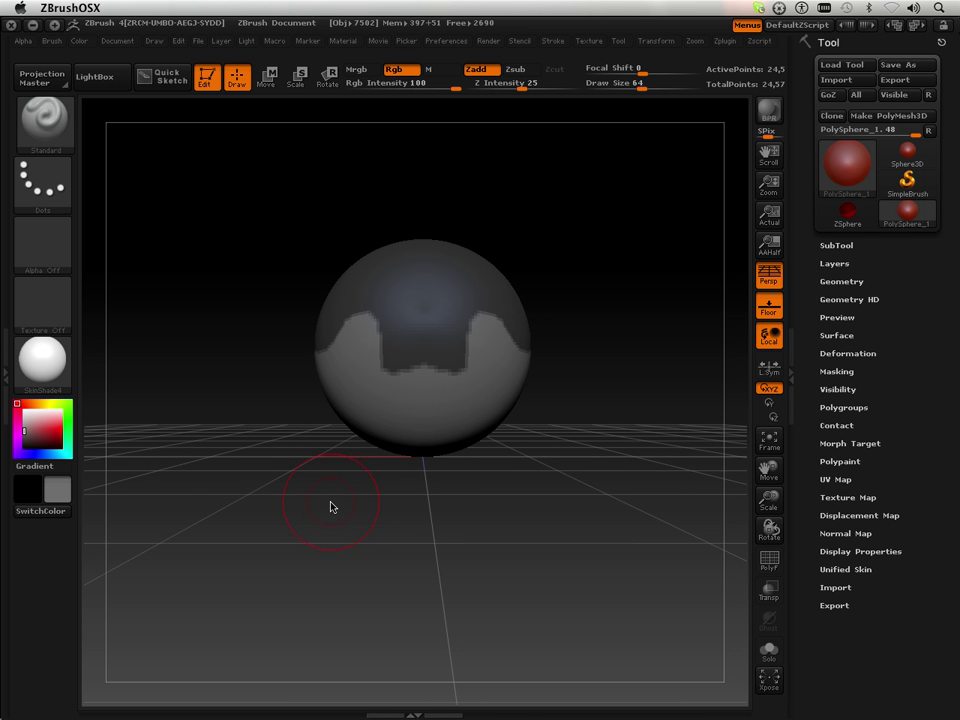
Step: Blur the edge of the curve mask on the sphere, and clear the whole mask
mouse_move(294, 508)
left_mouse_down()
mouse_move(318, 515)
mouse_move(403, 465)
mouse_move(283, 508)
mouse_move(294, 508)
left_mouse_up()
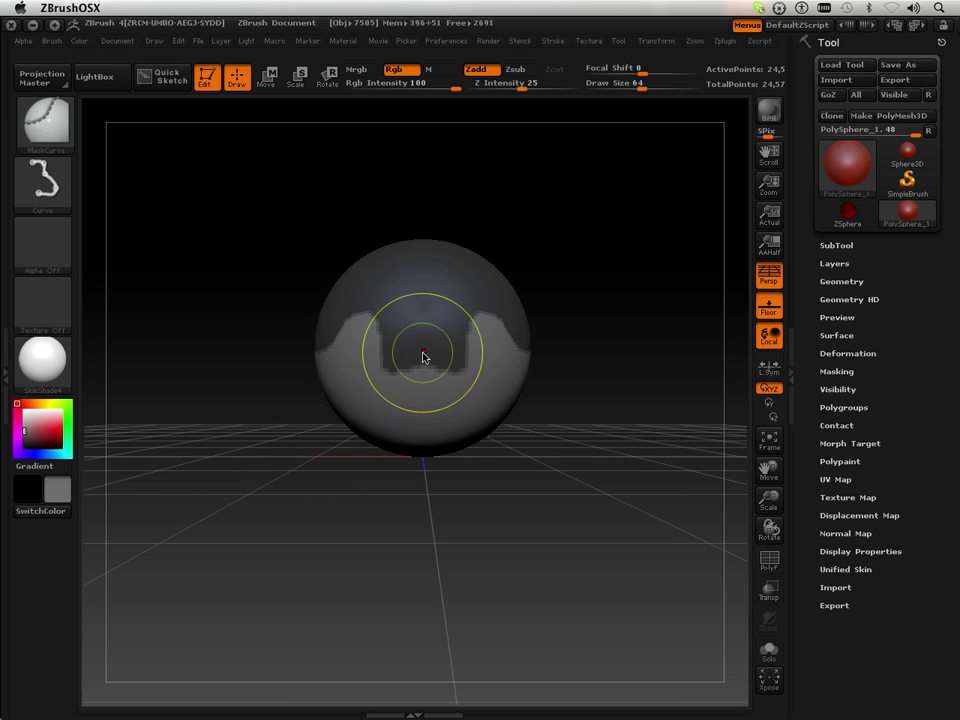
left_click(421, 362, "ctrl")
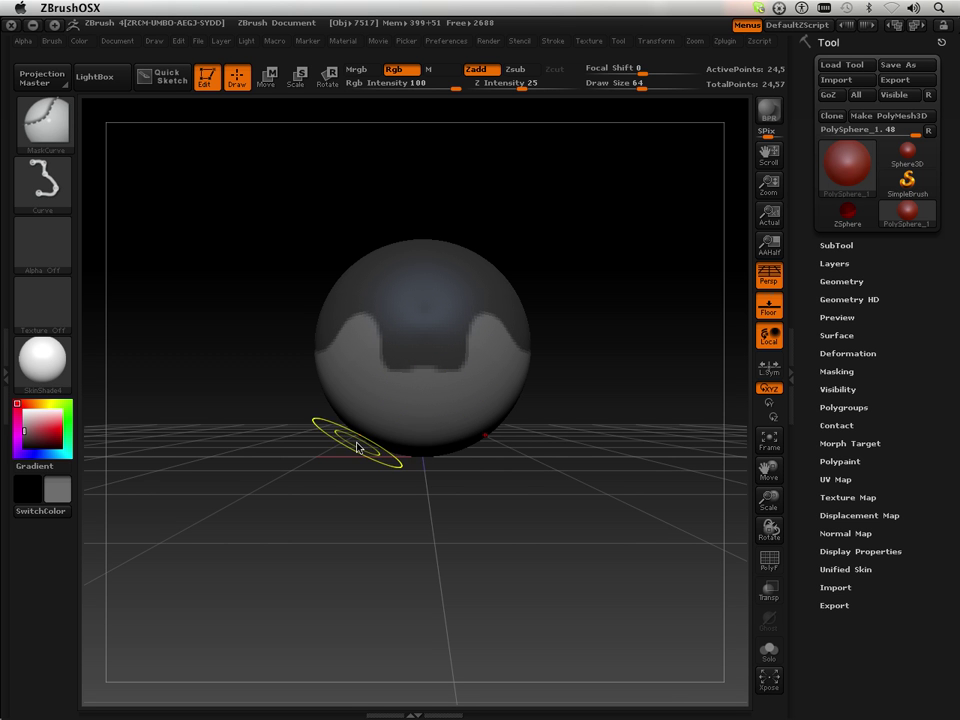
left_click(830, 371)
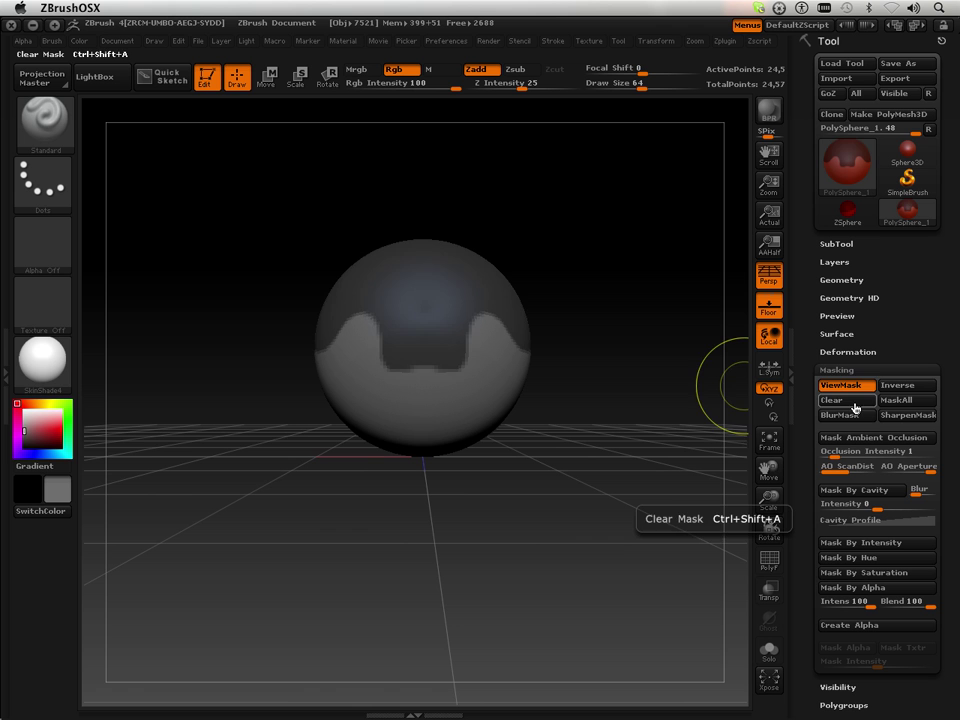
left_click(855, 401)
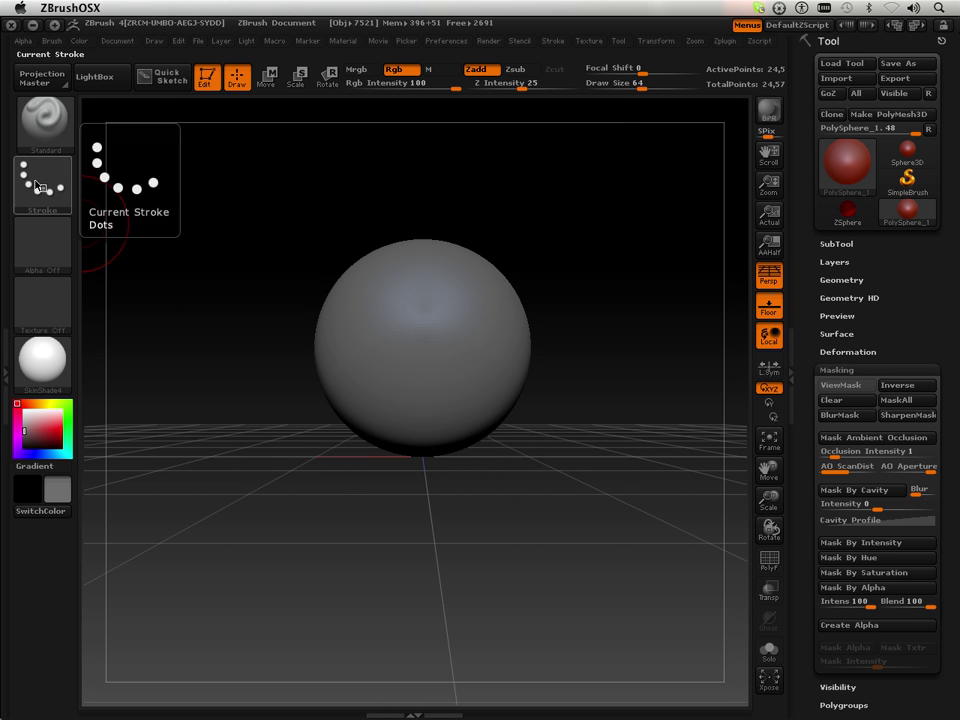
Step: Set MaskPen as the active masking brush and accept the masking note
left_click(43, 122)
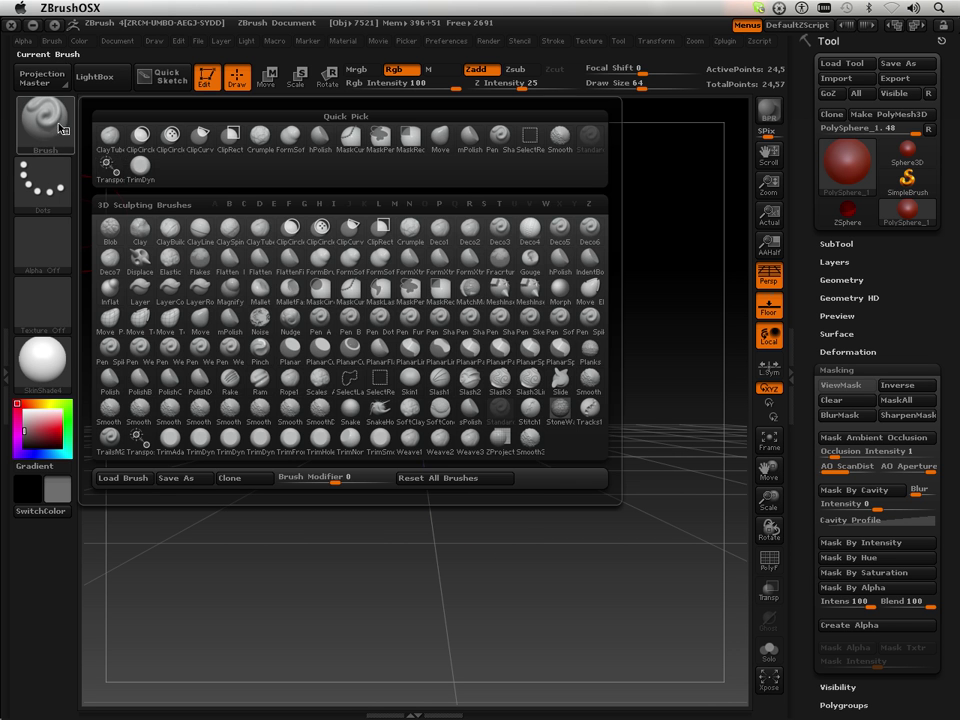
left_click(418, 297)
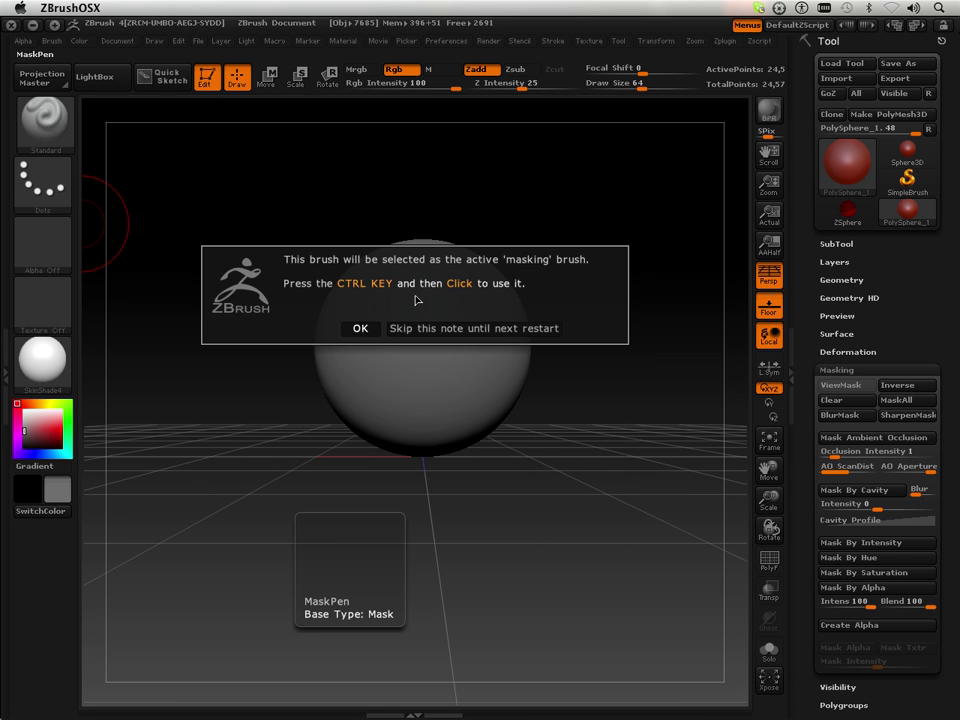
left_click(362, 334)
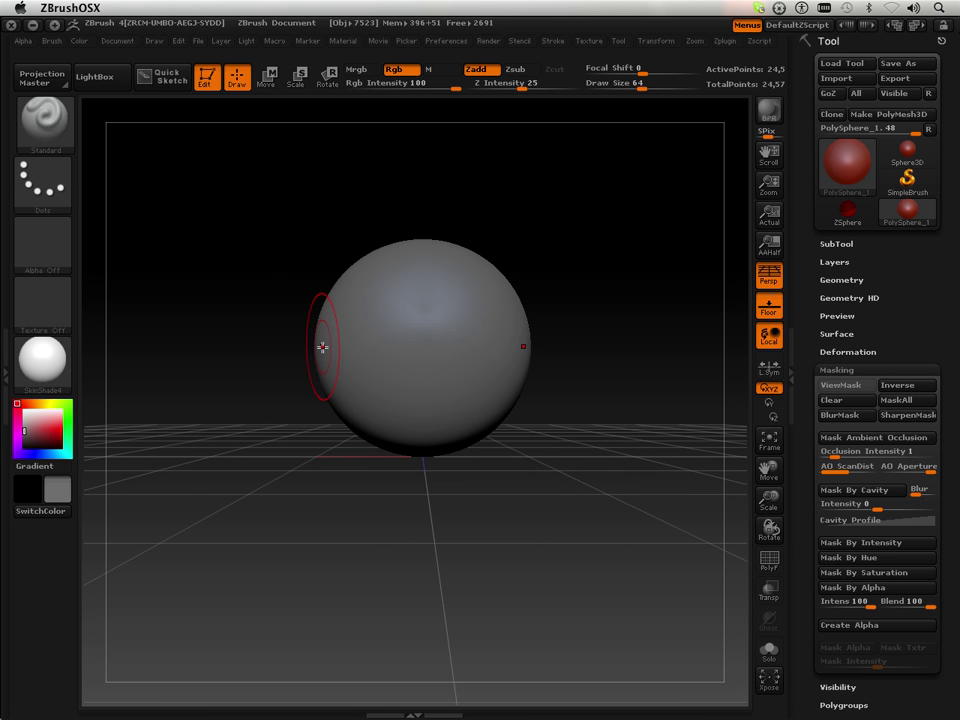
Step: Paint freehand MaskPen strokes over the sphere until its whole front is masked
key("ctrl")
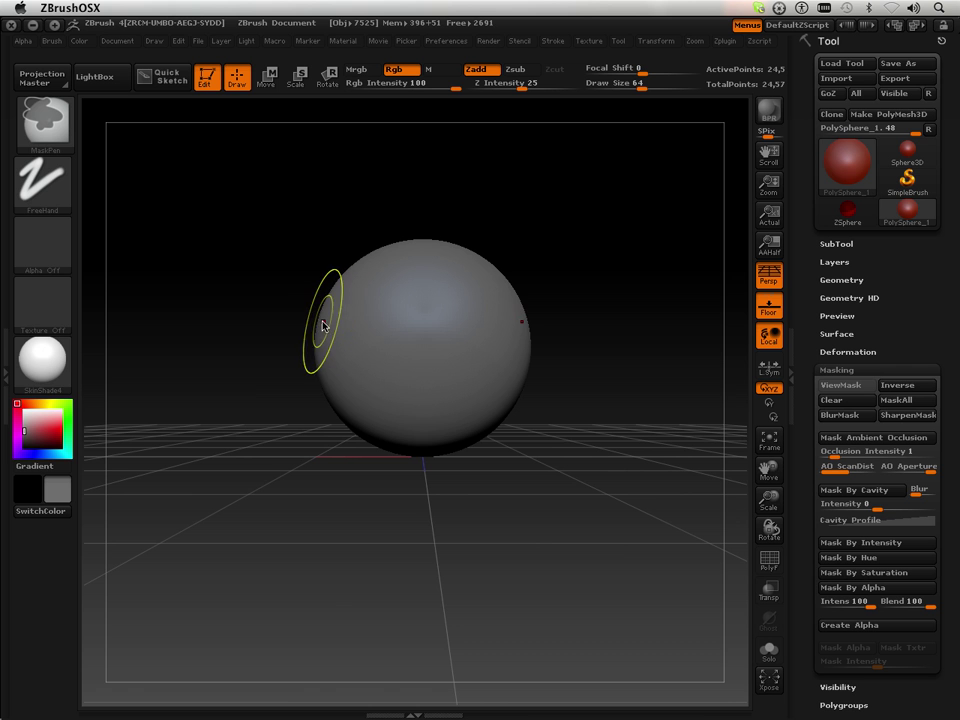
mouse_move(317, 321)
left_mouse_down("ctrl")
mouse_move(375, 324)
mouse_move(375, 375)
mouse_move(402, 368)
mouse_move(446, 339)
mouse_move(471, 306)
mouse_move(456, 274)
mouse_move(429, 285)
mouse_move(452, 332)
left_mouse_up("ctrl")
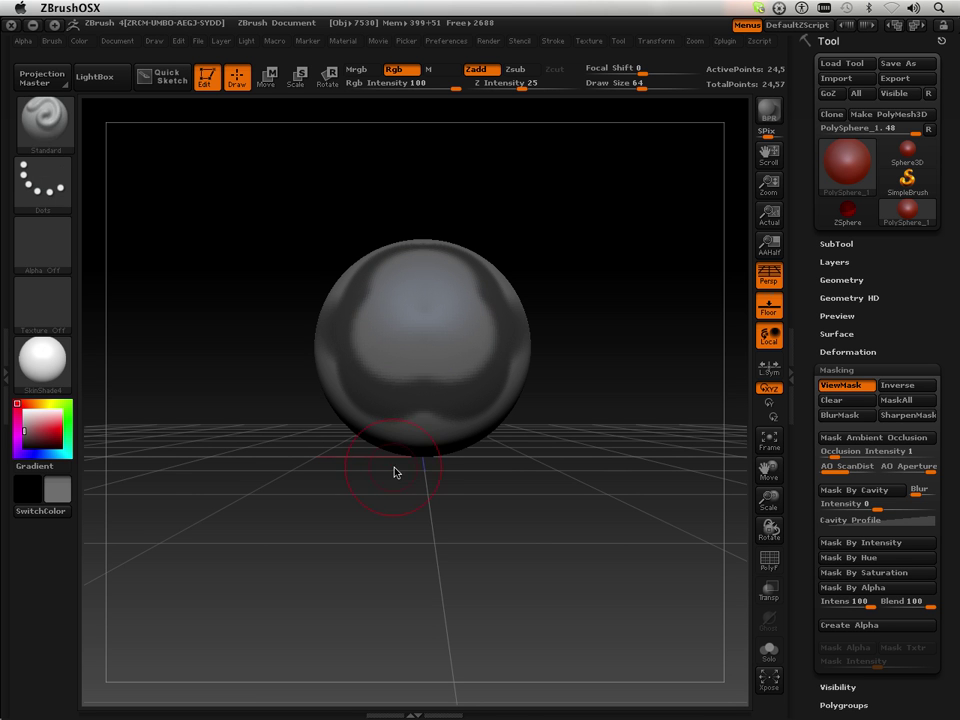
mouse_move(411, 346)
left_mouse_down("ctrl+alt")
mouse_move(405, 360)
mouse_move(439, 373)
mouse_move(439, 294)
mouse_move(460, 363)
mouse_move(421, 387)
left_mouse_up("ctrl+alt")
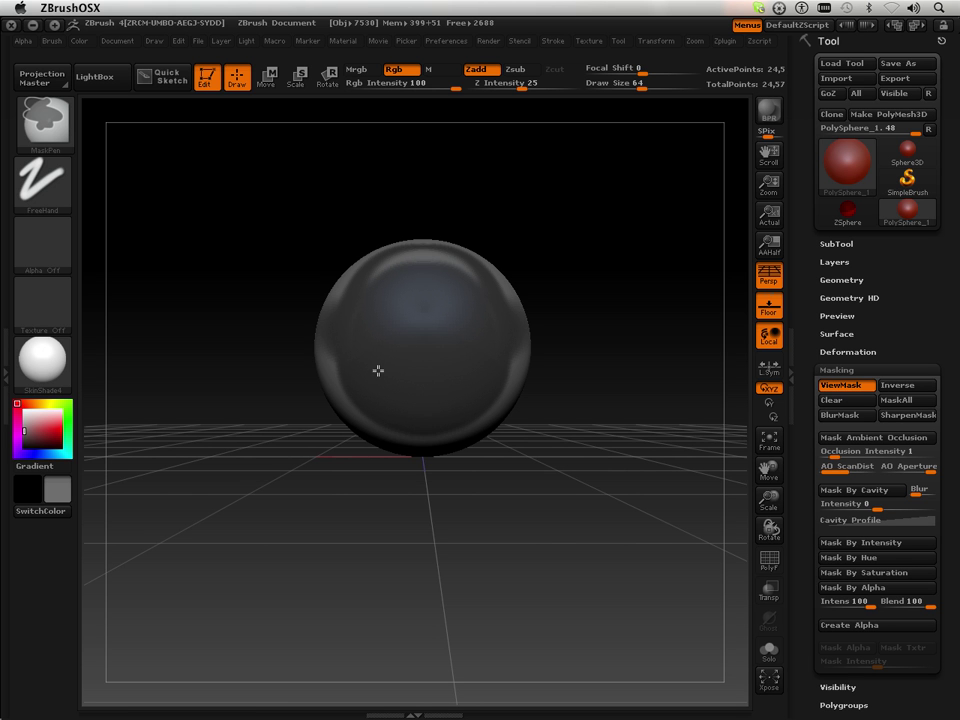
mouse_move(380, 301)
left_mouse_down("ctrl")
mouse_move(443, 290)
mouse_move(422, 262)
mouse_move(444, 277)
left_mouse_up("ctrl")
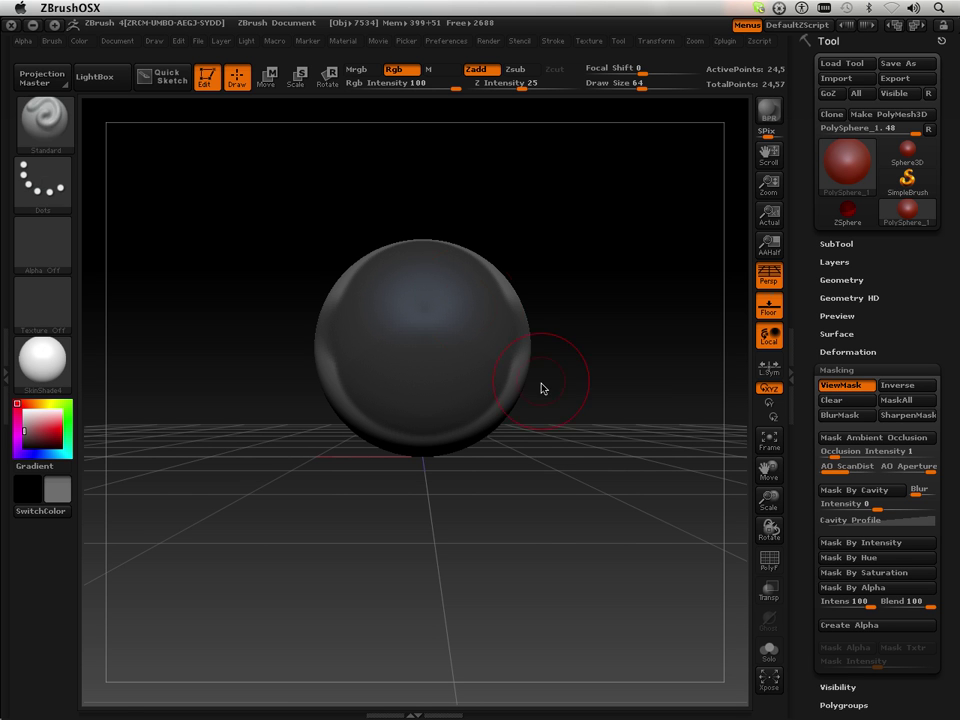
mouse_move(452, 357)
left_mouse_down("ctrl")
mouse_move(499, 308)
mouse_move(511, 343)
mouse_move(489, 388)
mouse_move(391, 353)
left_mouse_up("ctrl")
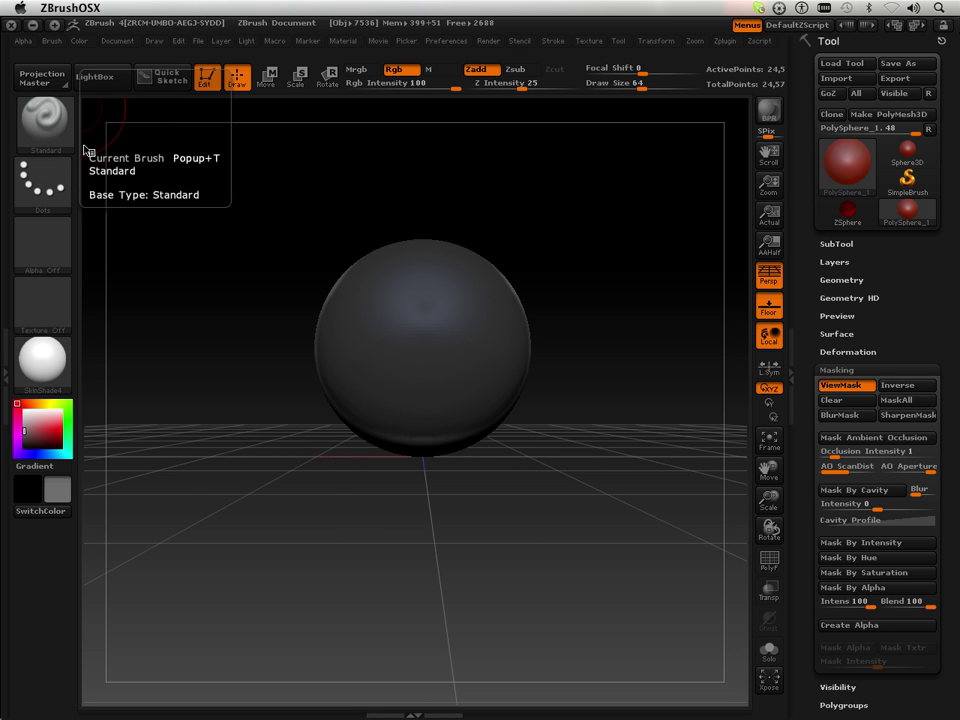
mouse_move(433, 499)
left_mouse_down()
mouse_move(371, 510)
mouse_move(416, 497)
mouse_move(413, 518)
mouse_move(435, 499)
left_mouse_up()
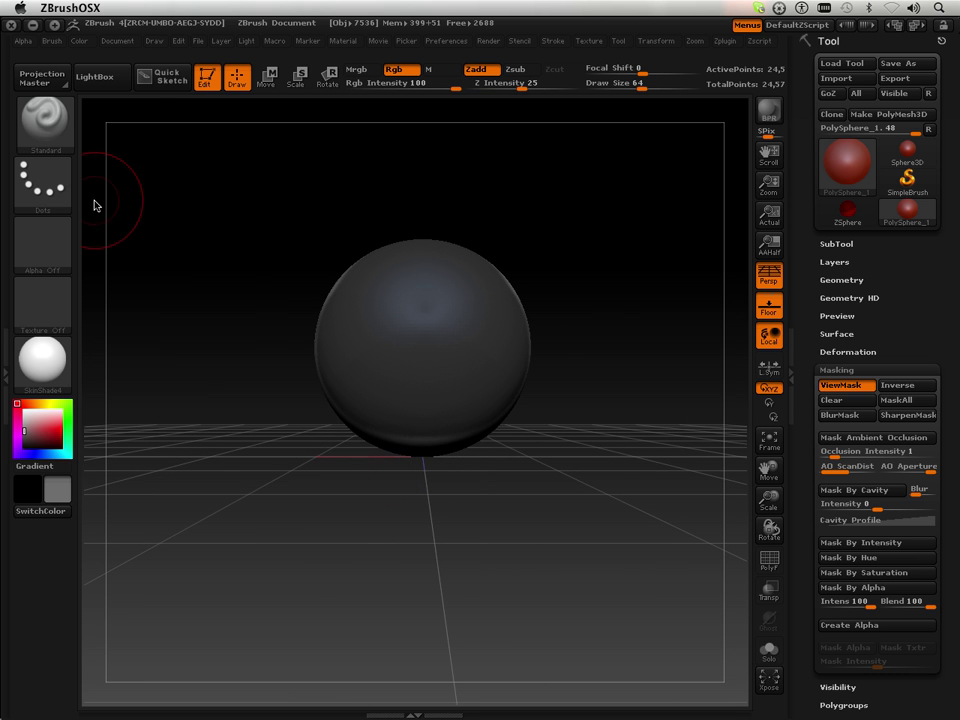
Step: Set MaskRect as the active masking brush and clear the painted mask from the sphere
left_click(45, 143)
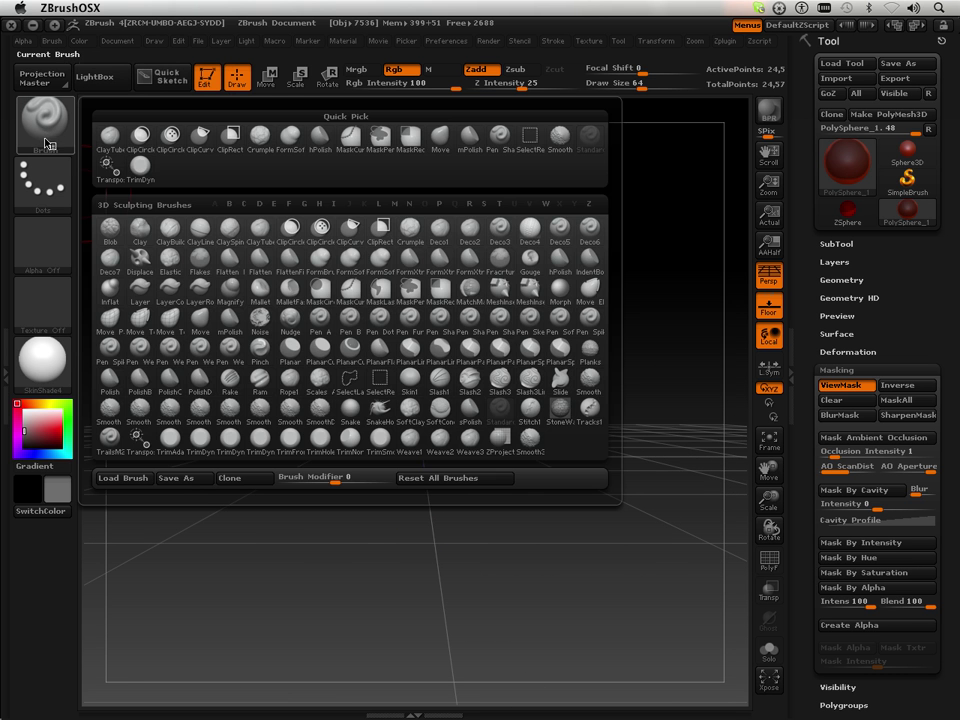
left_click(444, 296)
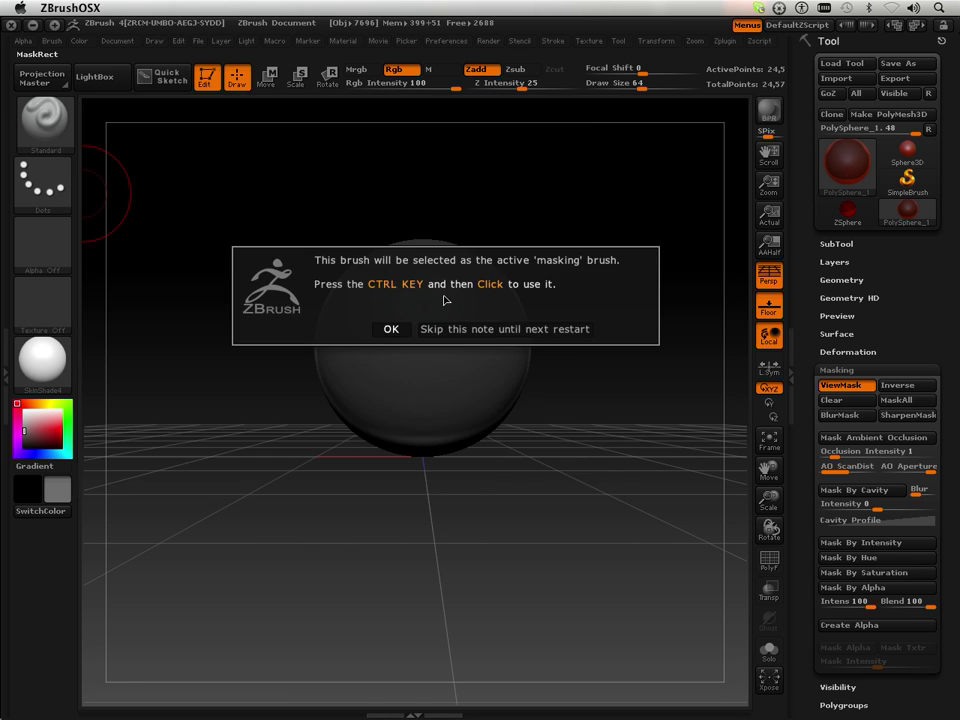
left_click(390, 329)
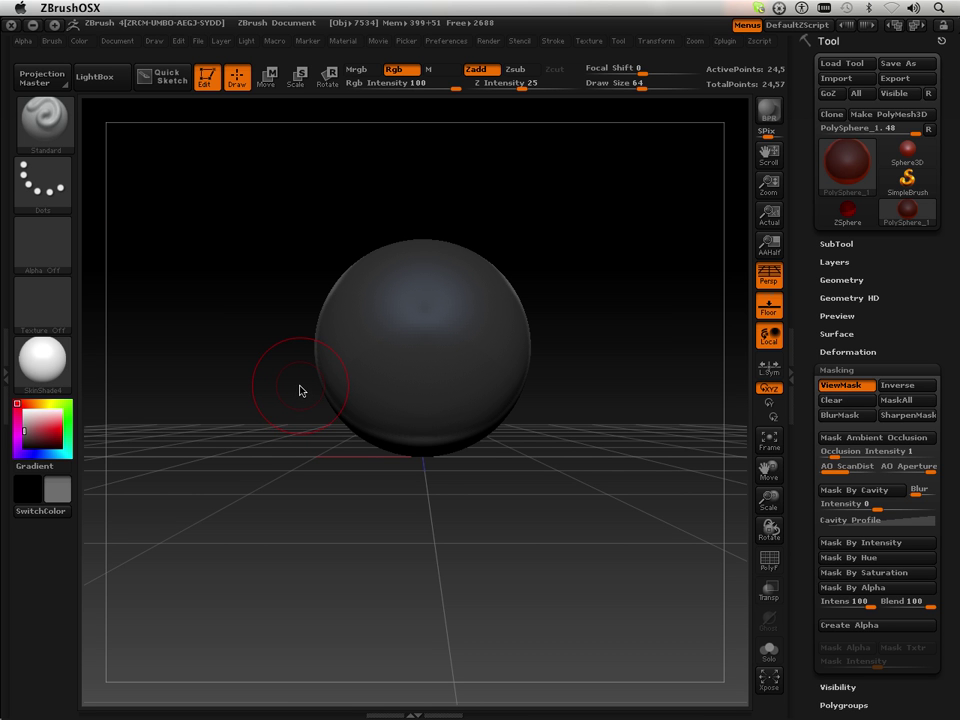
key("ctrl")
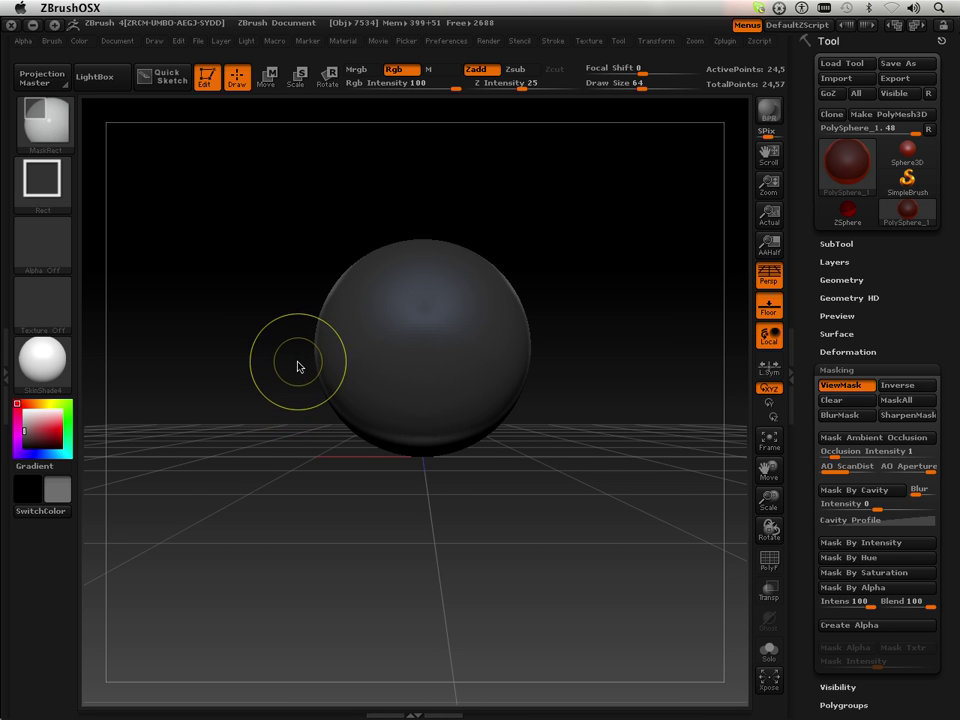
left_click_drag(236, 221, 585, 516, "ctrl")
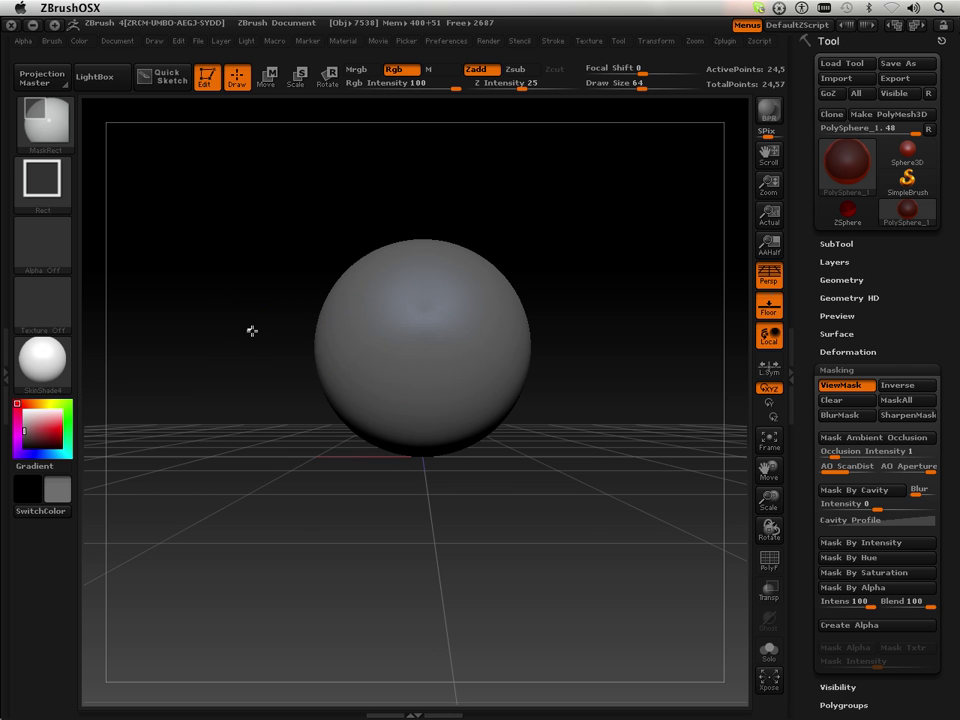
Step: Mask the sphere with rectangles: a horizontal and a vertical band crossing at the centre, plus patches at the upper and lower outer corners
left_click_drag(250, 331, 580, 355, "ctrl")
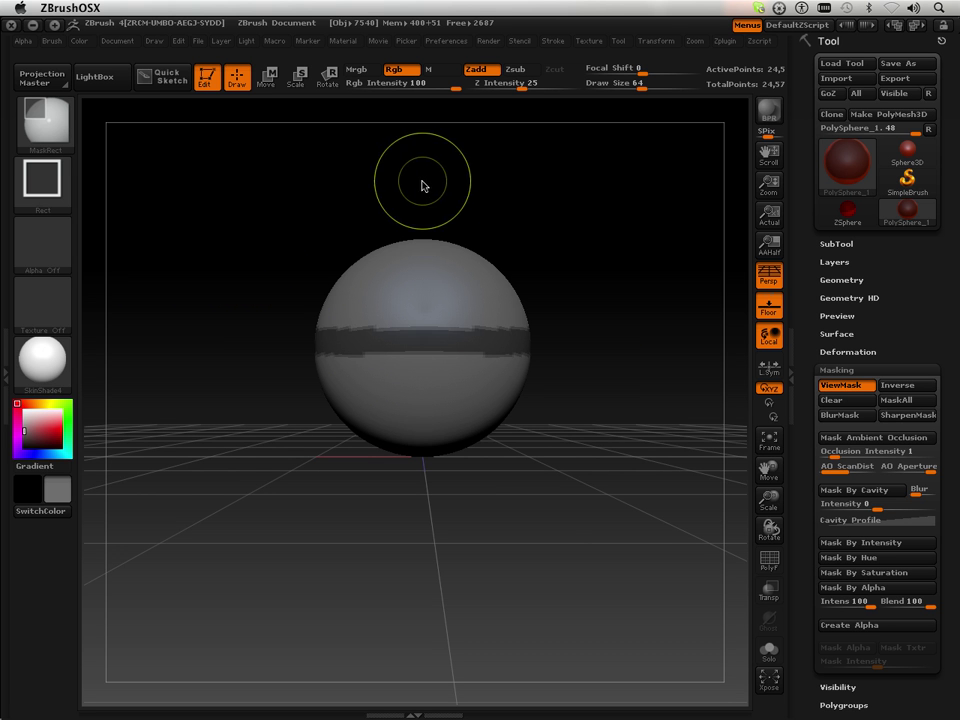
left_click_drag(421, 187, 440, 462, "ctrl")
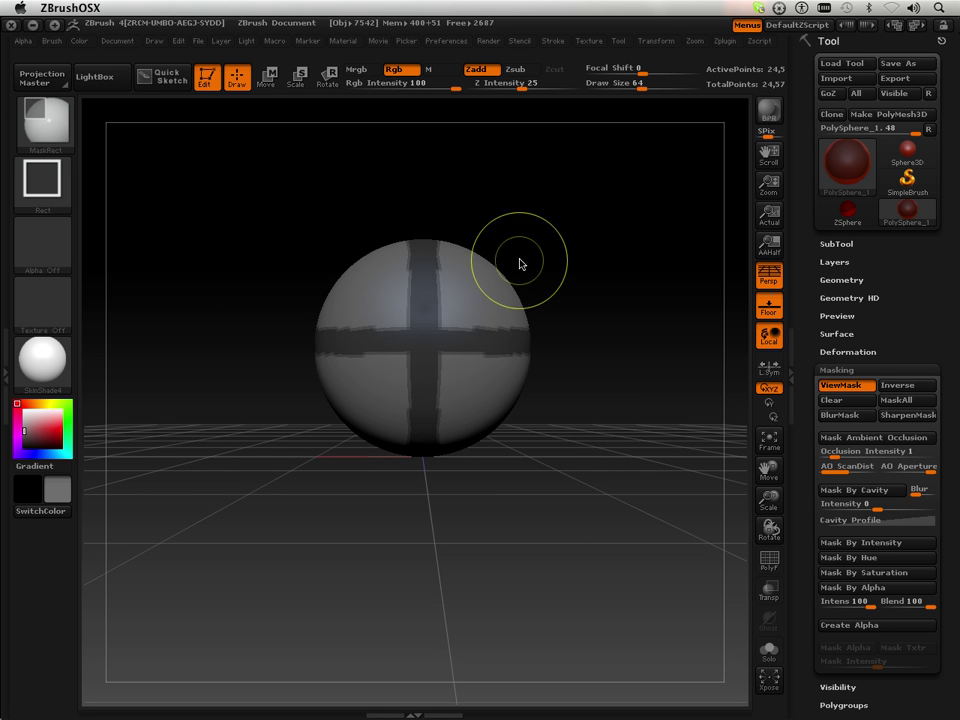
left_click_drag(545, 249, 371, 261, "ctrl")
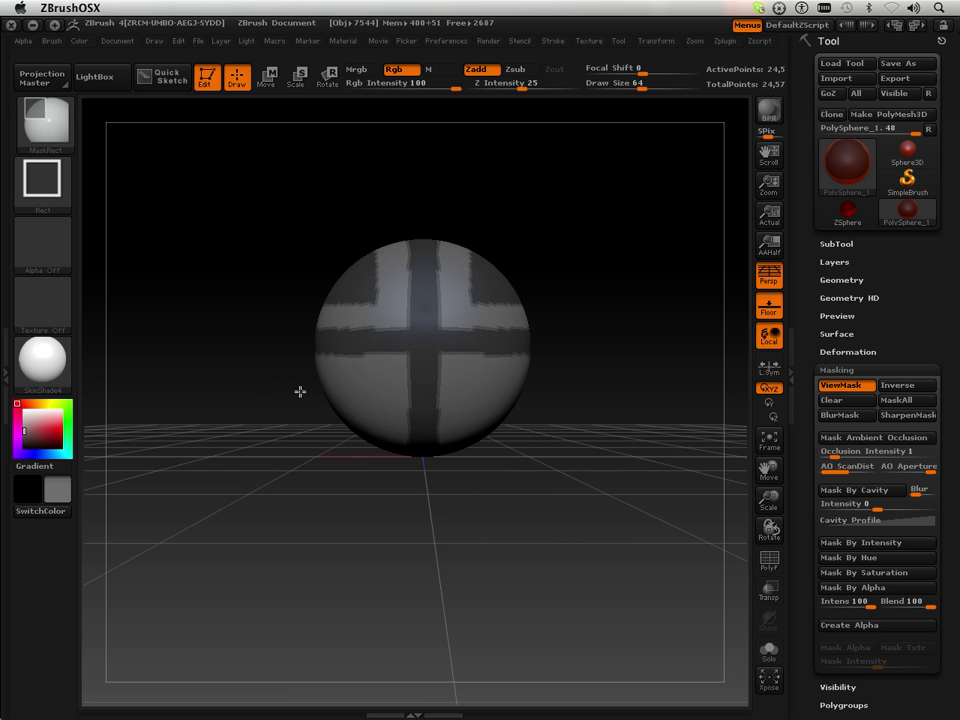
left_click_drag(300, 393, 376, 457, "ctrl")
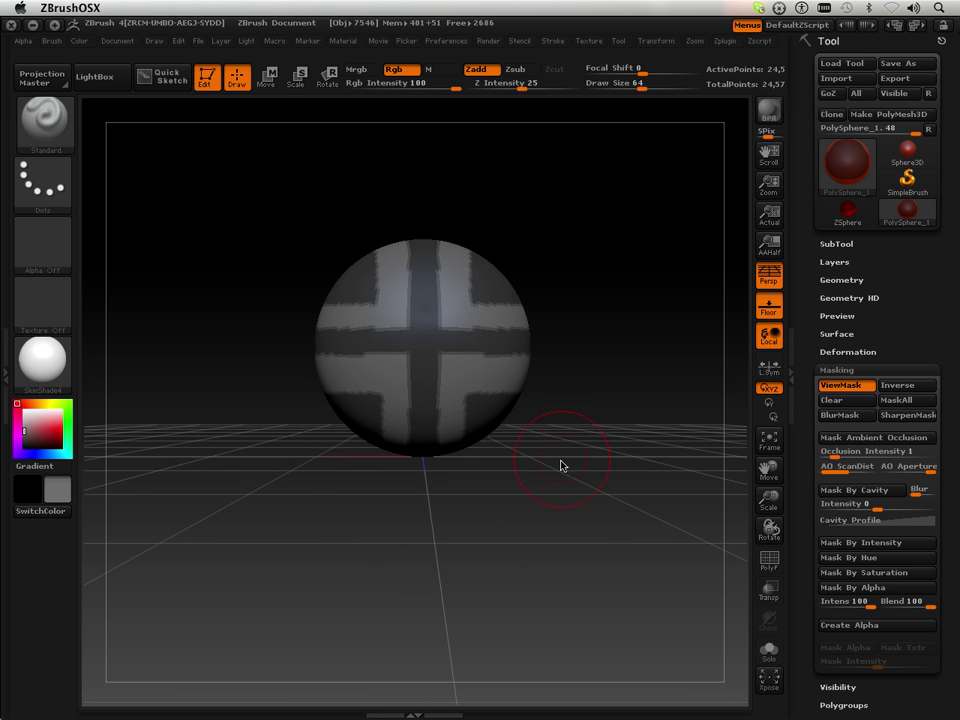
Step: Try carving the sphere's unmasked areas with the Standard brush in Zsub mode at Z Intensity 25, and undo the strokes
left_click_drag(561, 464, 548, 472)
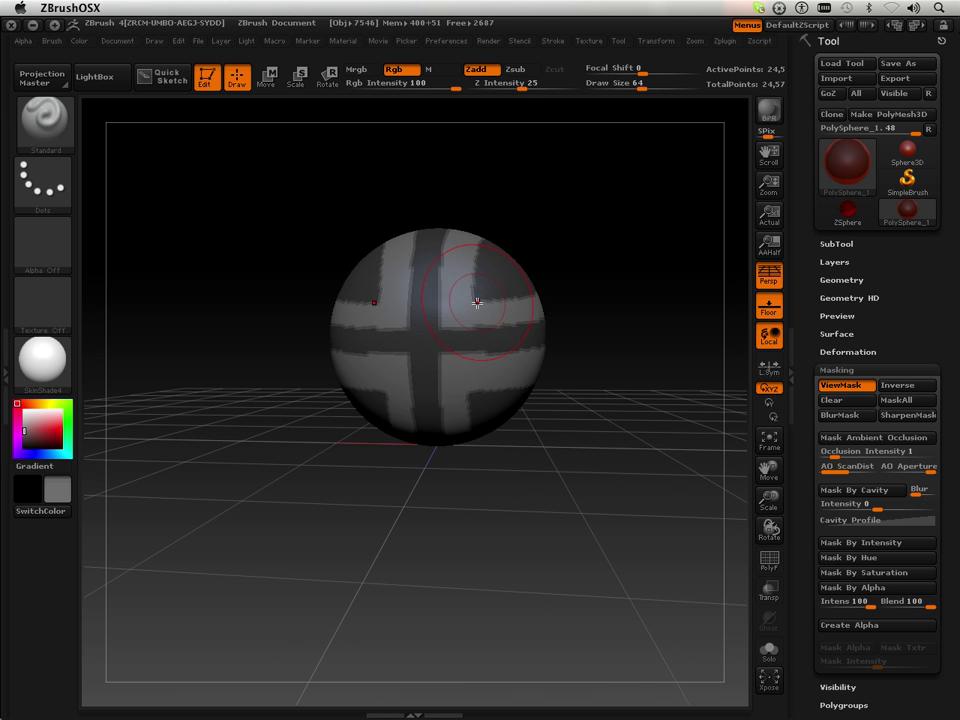
key("alt")
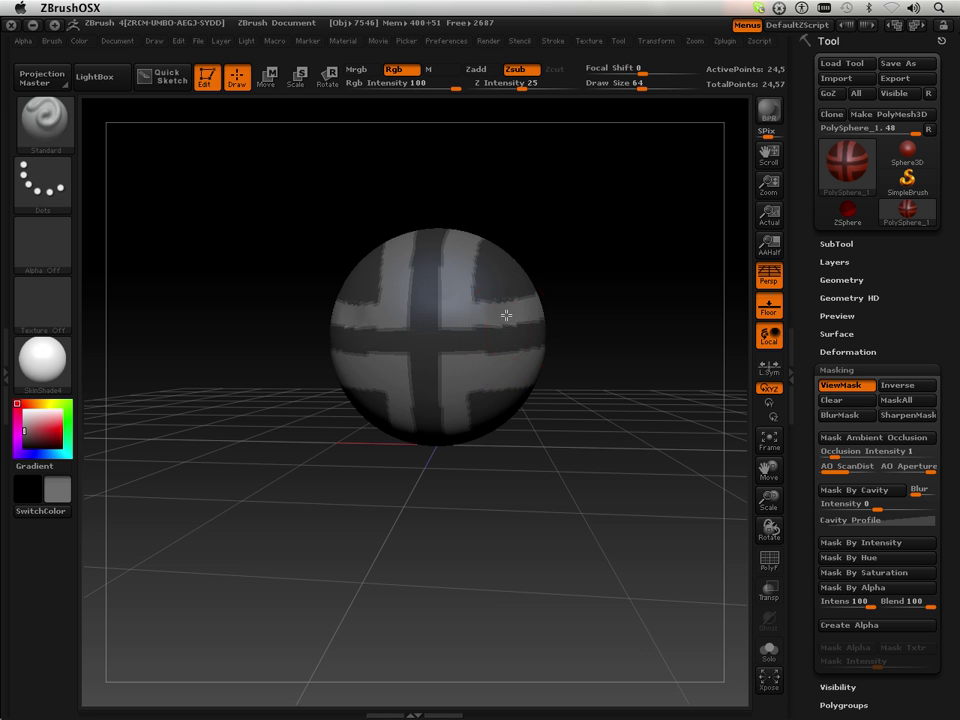
mouse_move(506, 315)
left_mouse_down("alt")
mouse_move(480, 326)
mouse_move(504, 266)
mouse_move(469, 249)
mouse_move(473, 358)
mouse_move(480, 372)
mouse_move(493, 364)
mouse_move(508, 425)
left_mouse_up("alt")
key("ctrl+z")
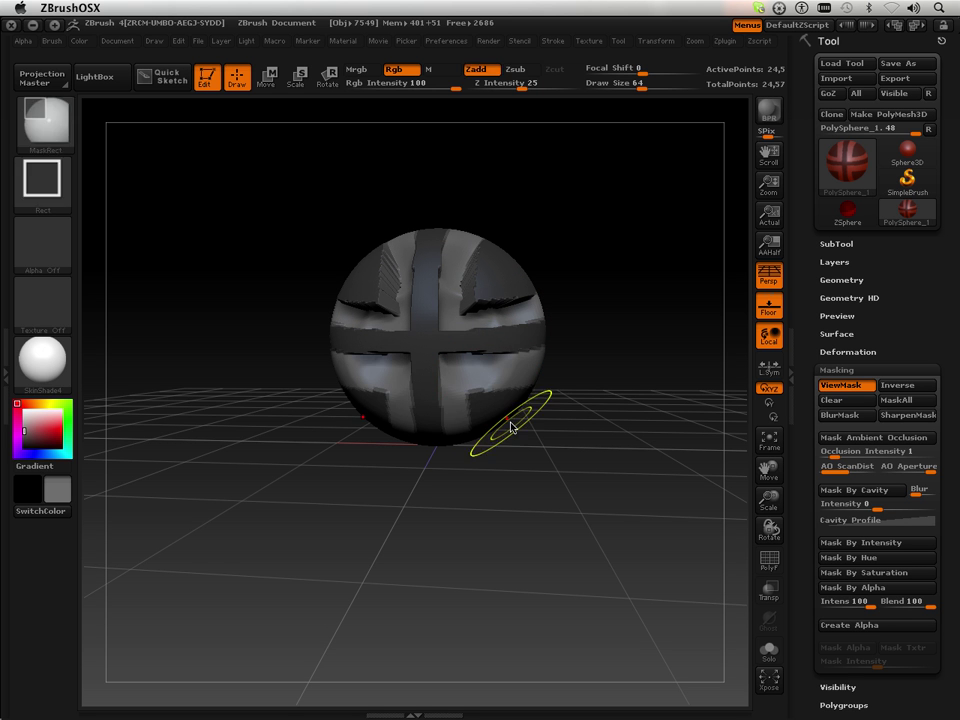
key("ctrl+z")
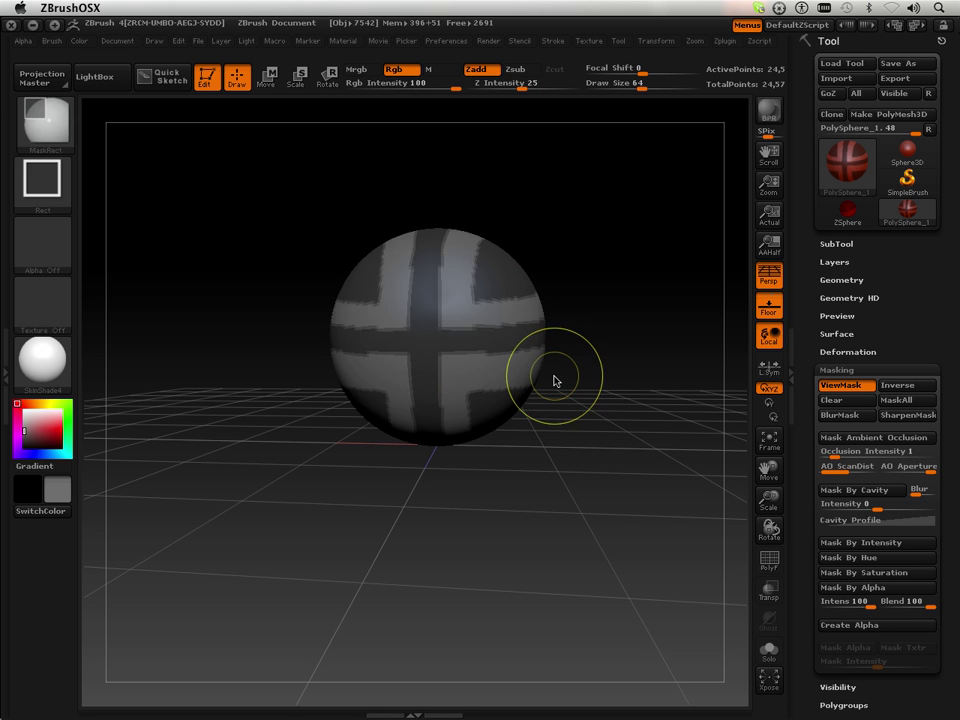
Step: Set Z Intensity to 7 and carve the unmasked areas around the sphere's front and sides with the Standard brush in Zsub mode
left_click_drag(602, 356, 586, 372)
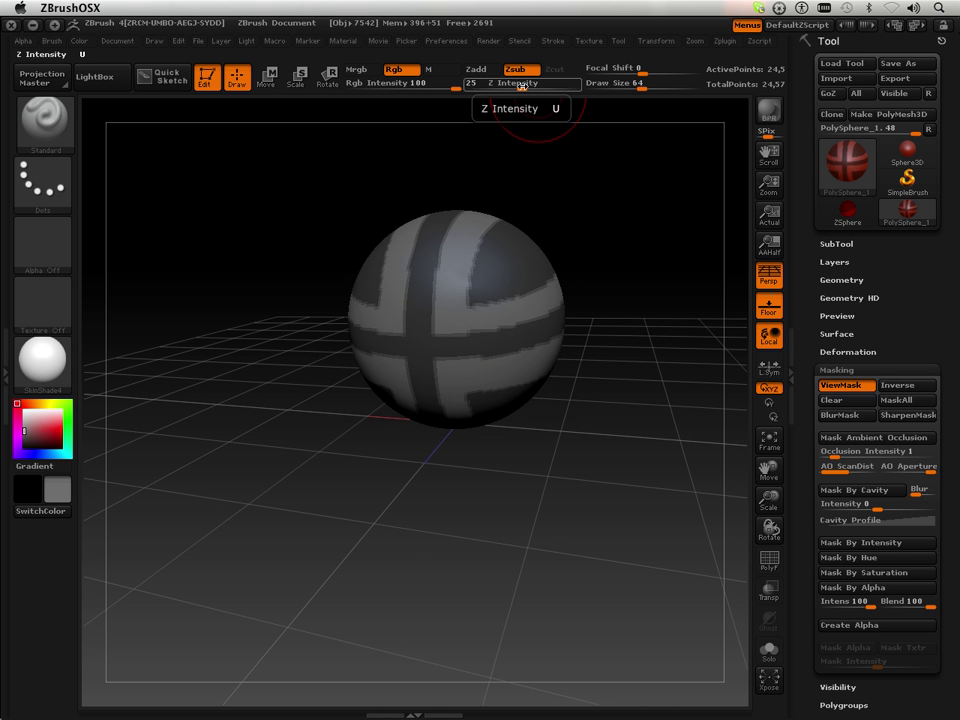
left_click_drag(521, 87, 470, 87)
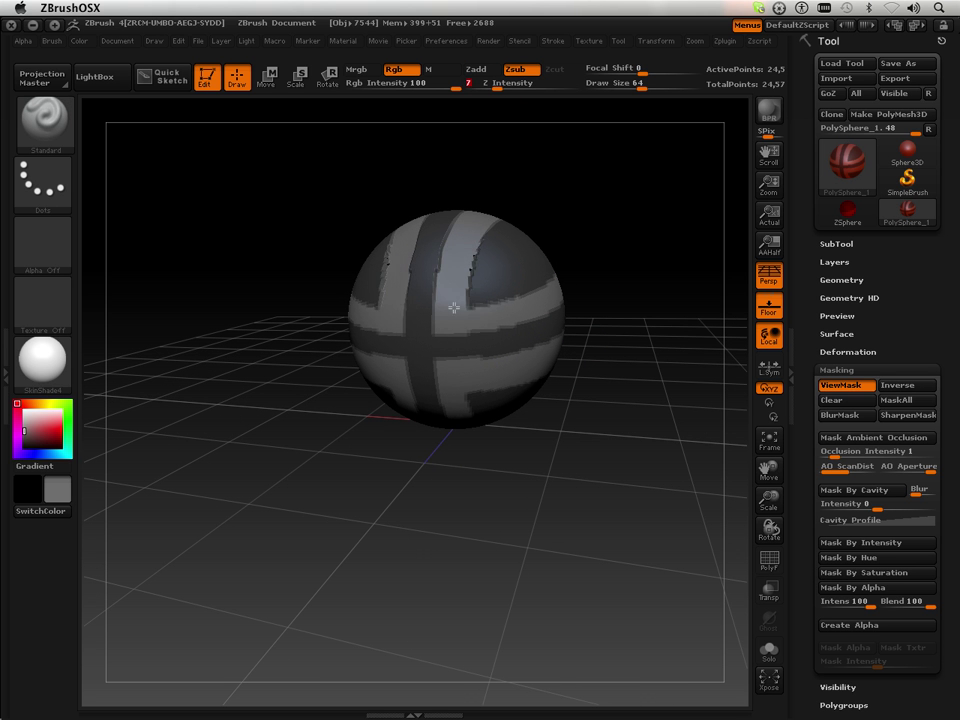
left_click_drag(604, 340, 530, 364)
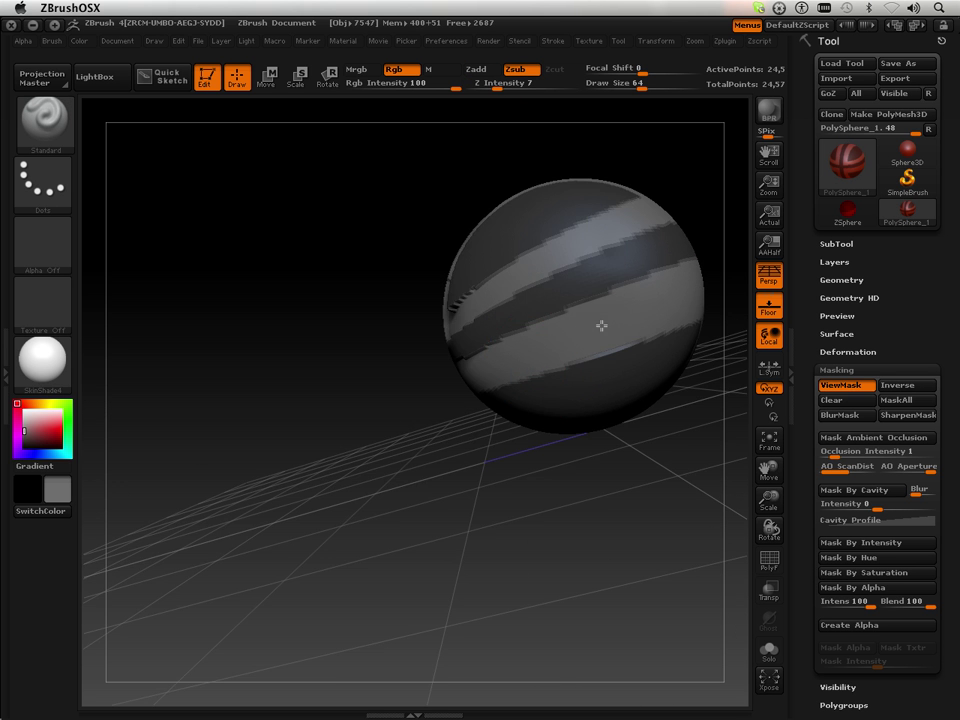
mouse_move(685, 289)
left_mouse_down()
mouse_move(673, 229)
mouse_move(633, 222)
mouse_move(692, 158)
left_mouse_up()
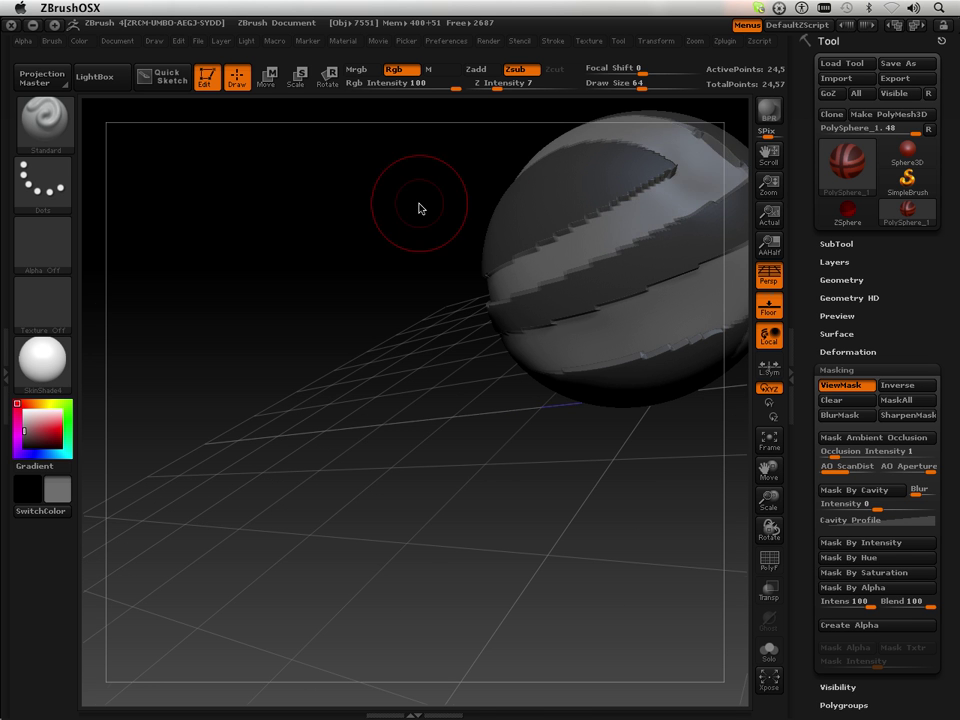
left_click_drag(419, 208, 697, 363)
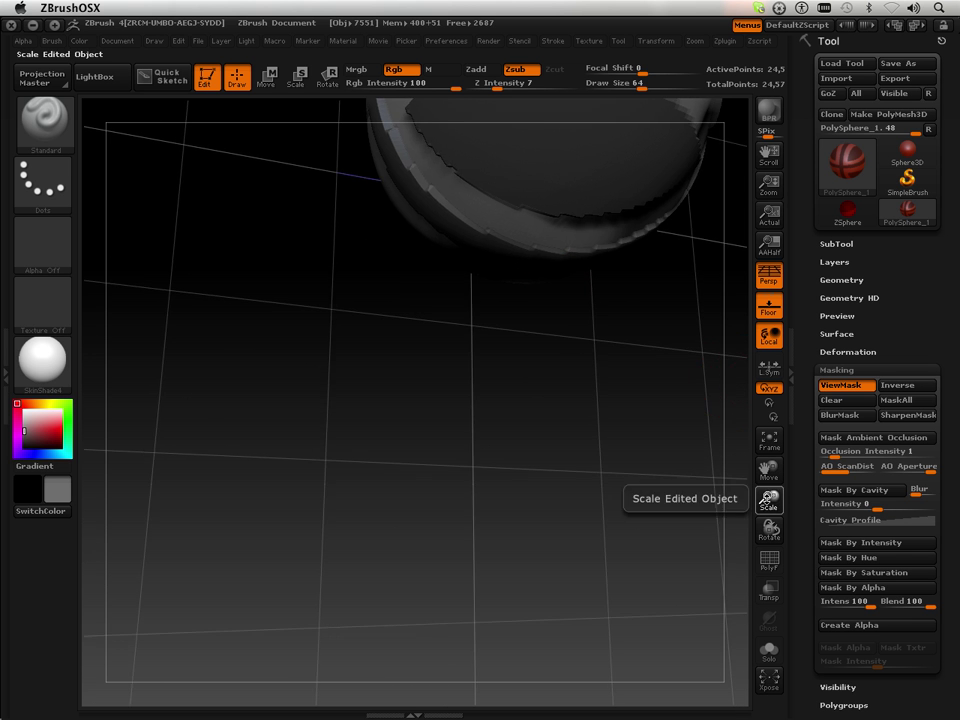
key("f")
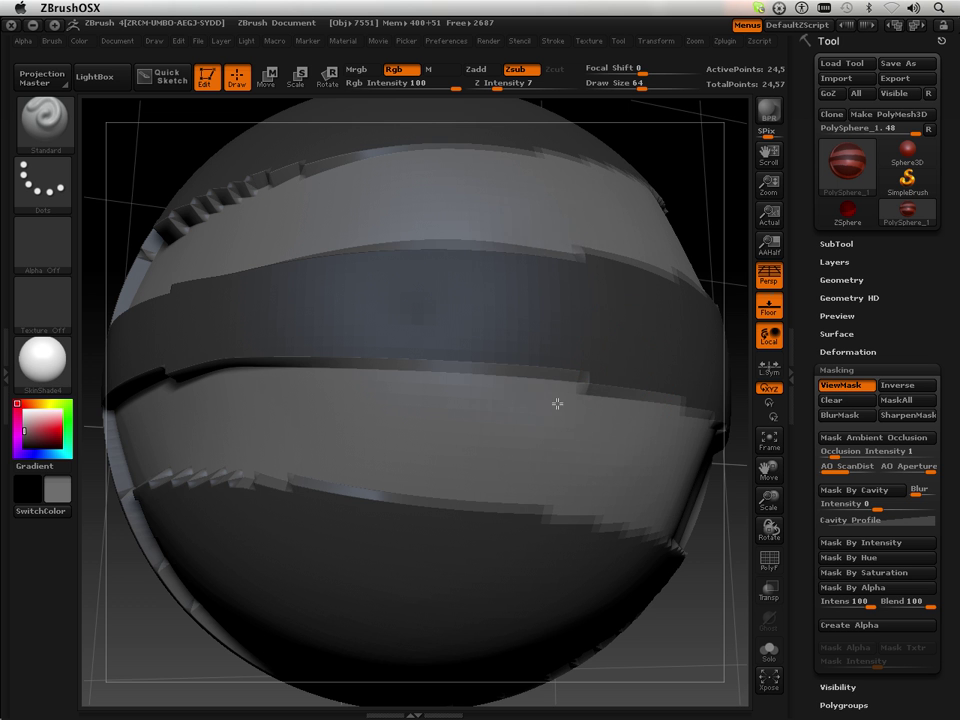
mouse_move(778, 507)
left_mouse_down()
mouse_move(632, 493)
mouse_move(619, 510)
mouse_move(612, 497)
left_mouse_up()
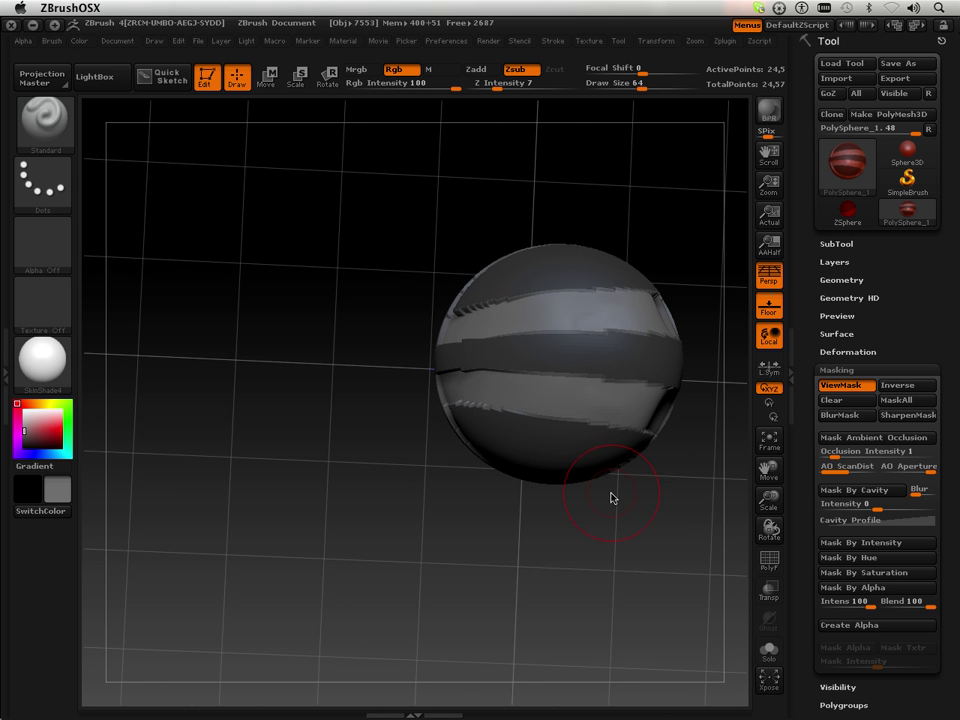